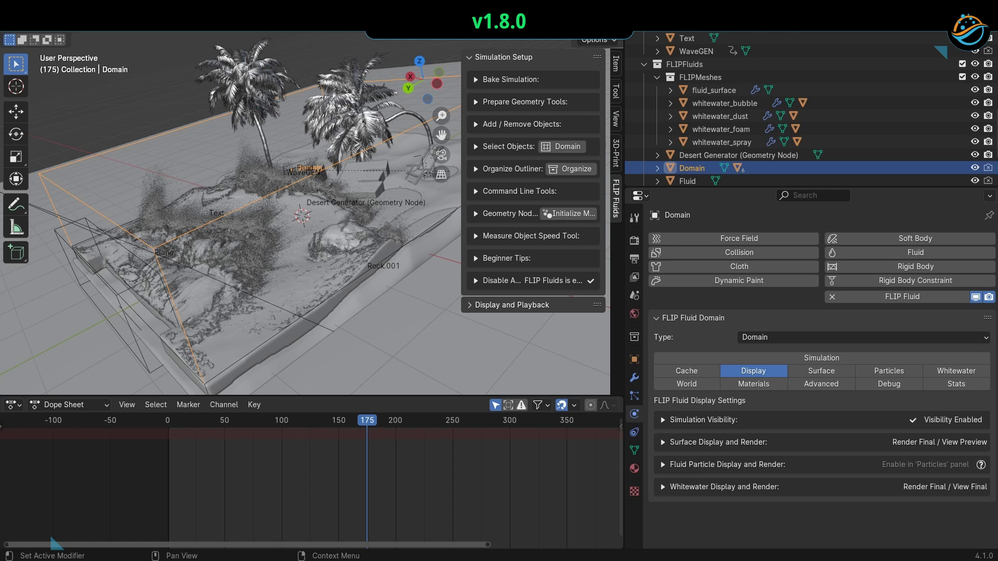
Expand the domain's whitewater display and render settings and examine the rendered whitewater from several angles
middle_click_drag(354, 261, 171, 261)
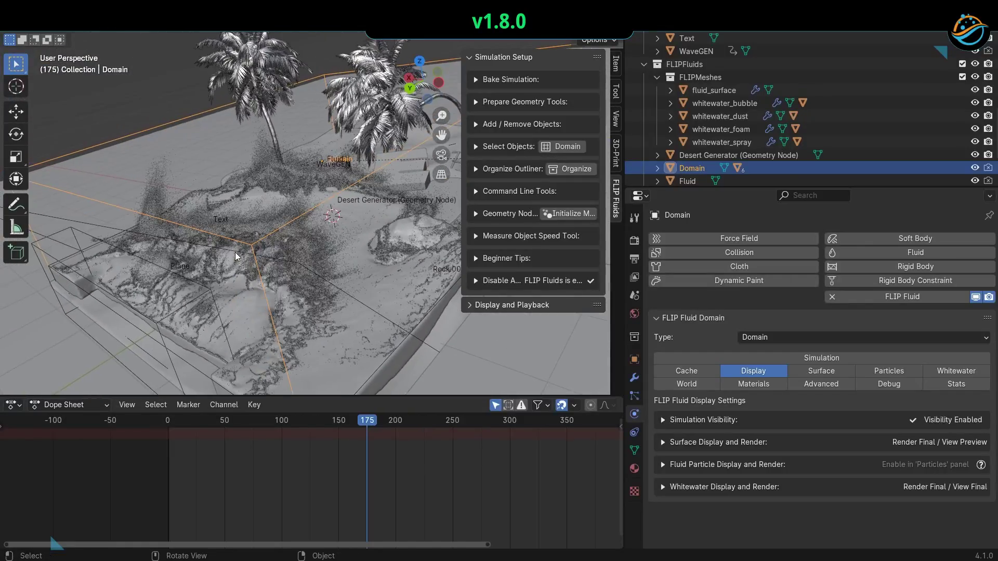
left_click(659, 487)
scroll(733, 469, "down", 8)
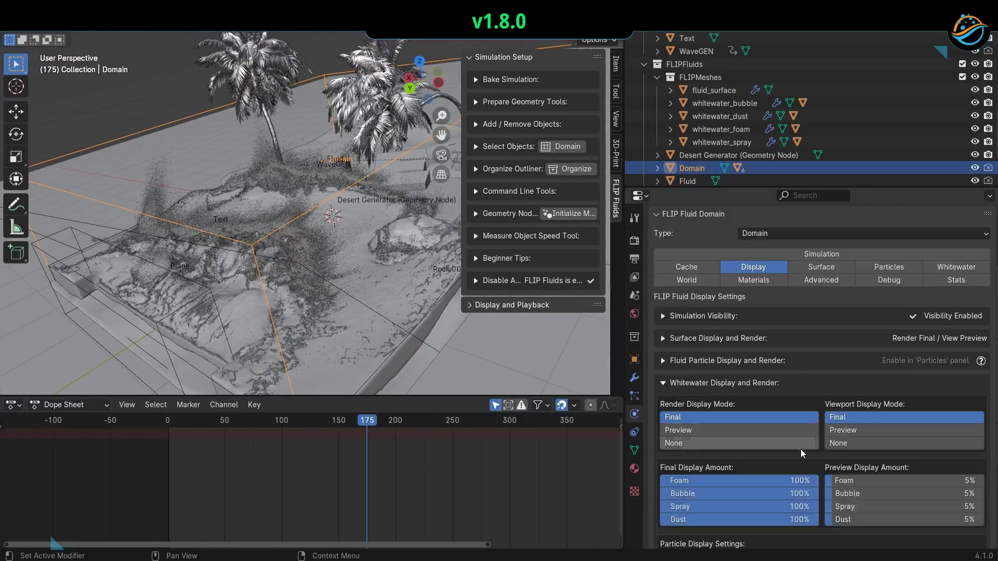
scroll(800, 450, "down", 2)
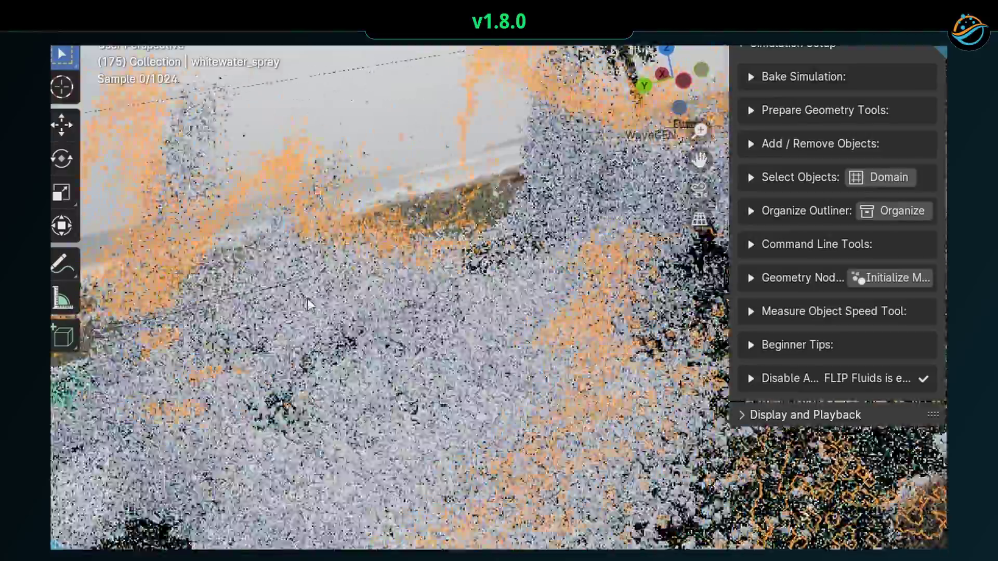
mouse_move(308, 304)
middle_mouse_down()
mouse_move(468, 321)
mouse_move(423, 312)
mouse_move(446, 302)
mouse_move(426, 372)
mouse_move(523, 332)
middle_mouse_up()
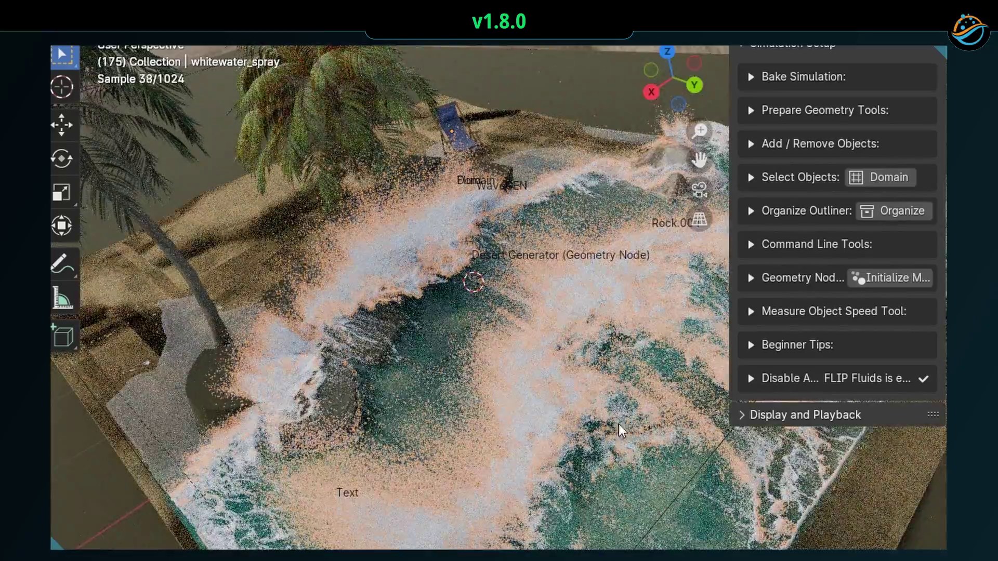
middle_click_drag(622, 430, 573, 360)
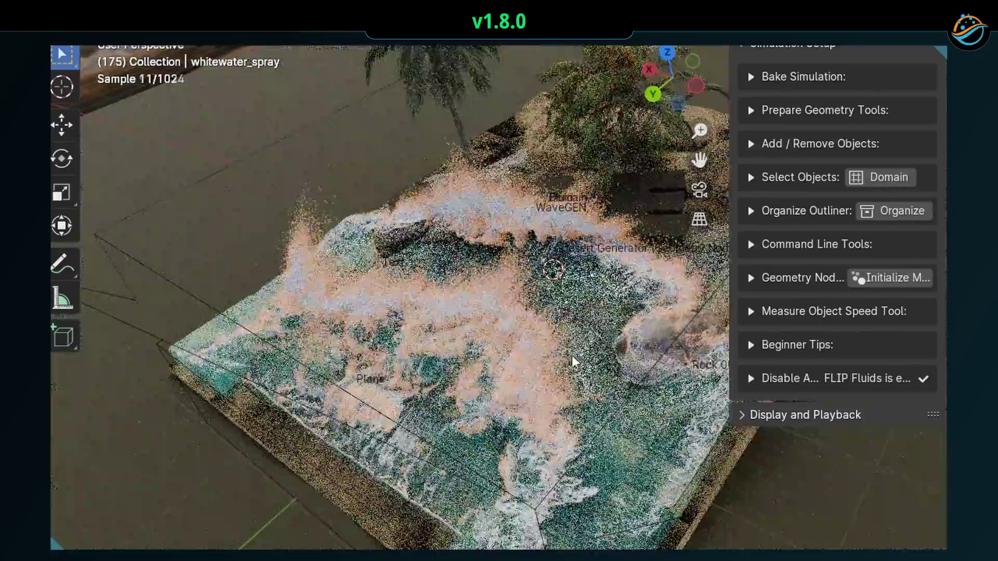
scroll(574, 360, "up", 2)
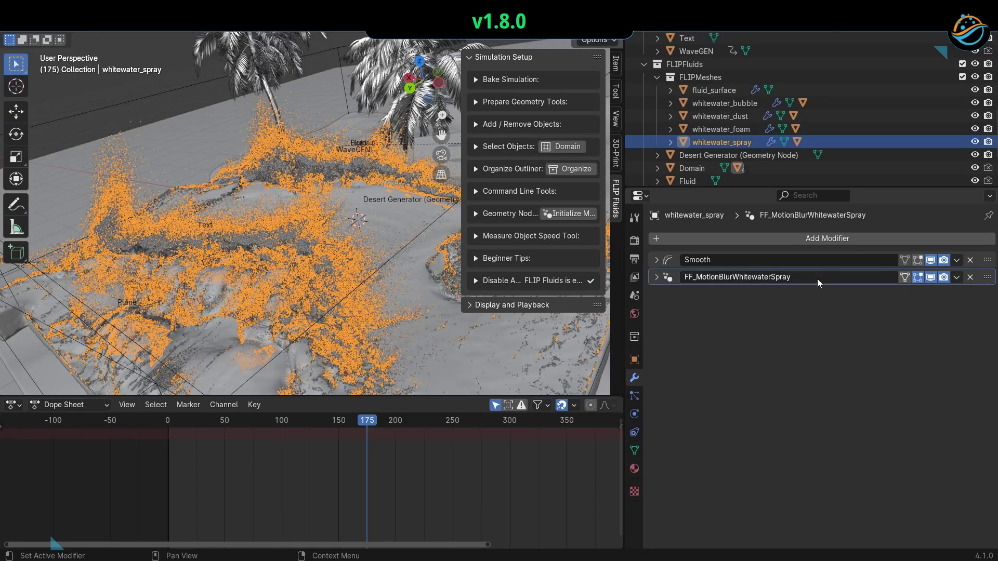
Set the particle scale to 0.008 in the FF_MotionBlurWhitewaterSpray modifier of whitewater_spray
left_click(657, 278)
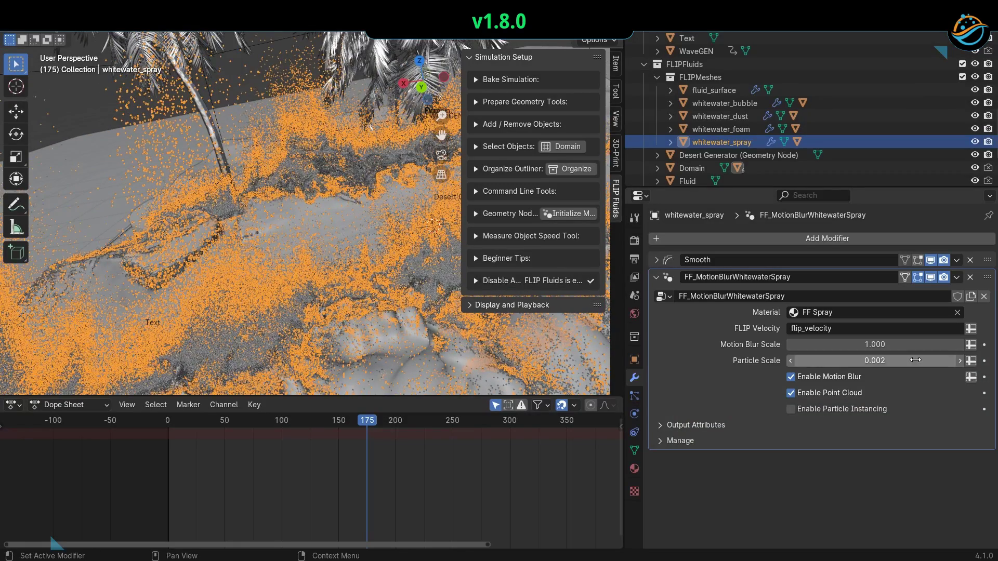
left_click(882, 361)
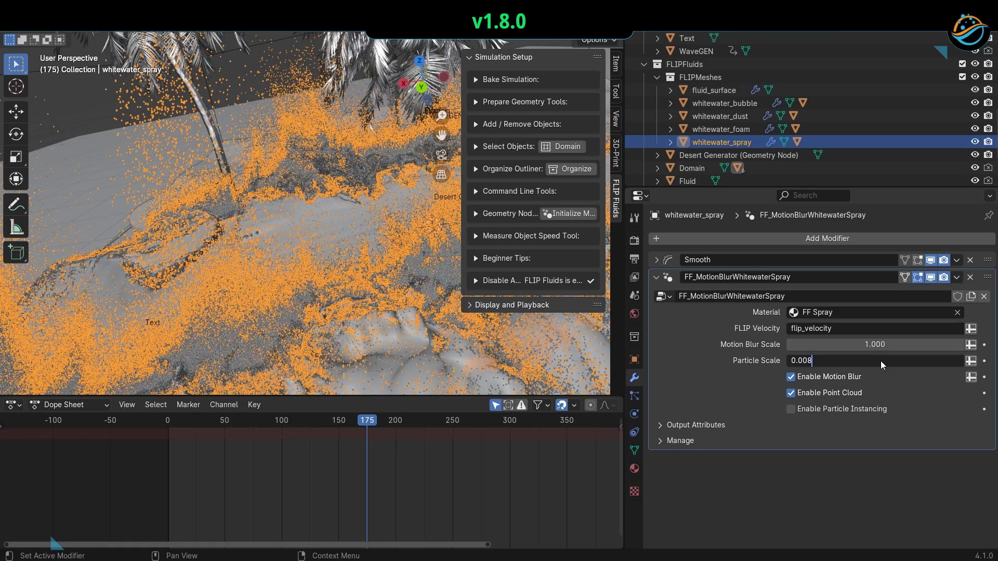
key("Return")
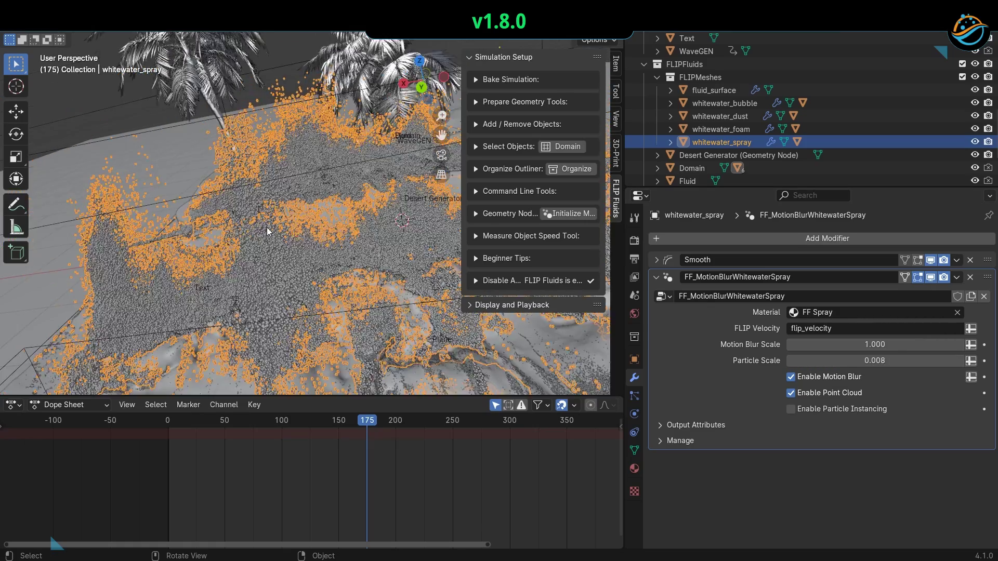
Switch the render engine to EEVEE and enable particle instancing in the whitewater_spray motion blur modifier
left_click(835, 240)
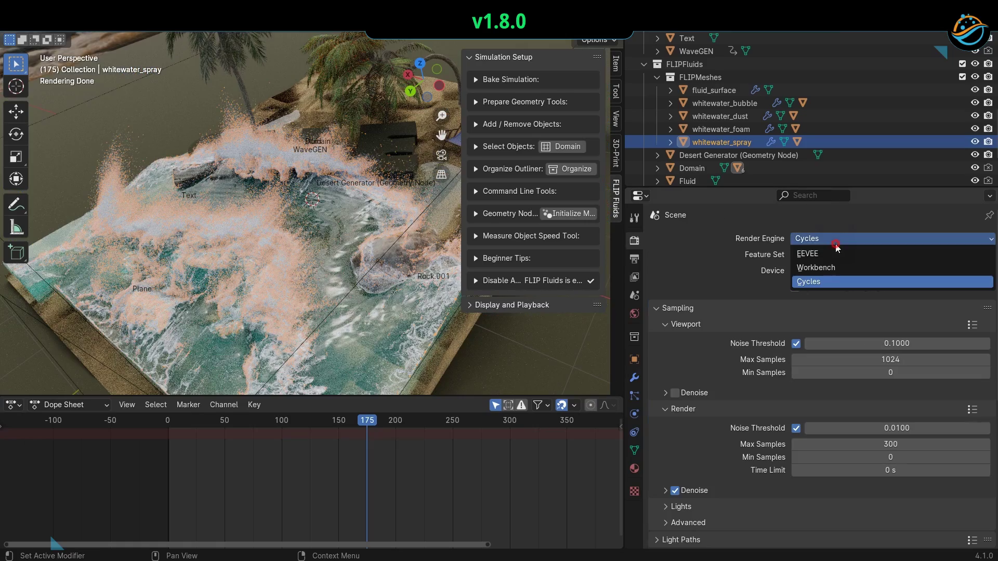
left_click(837, 253)
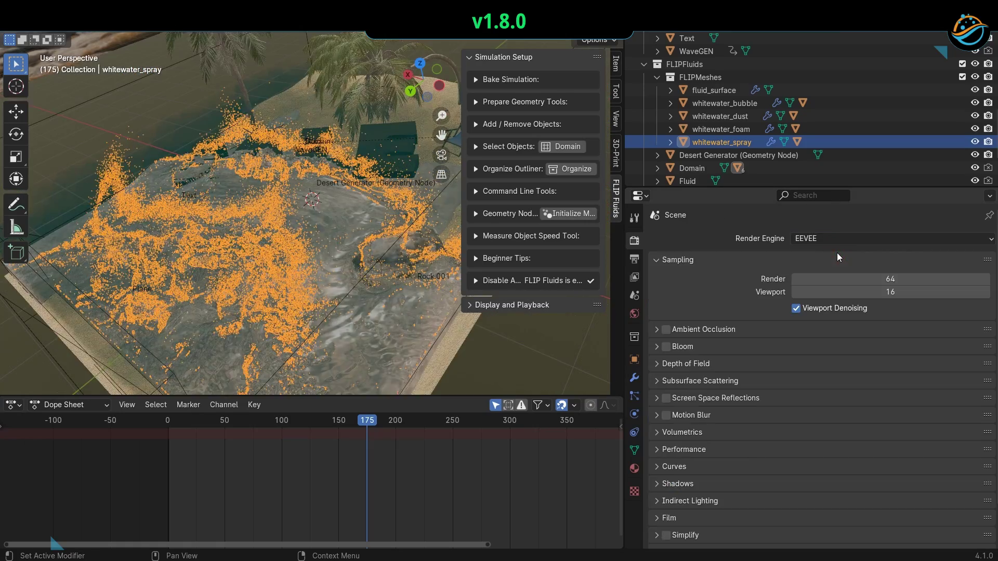
left_click(635, 378)
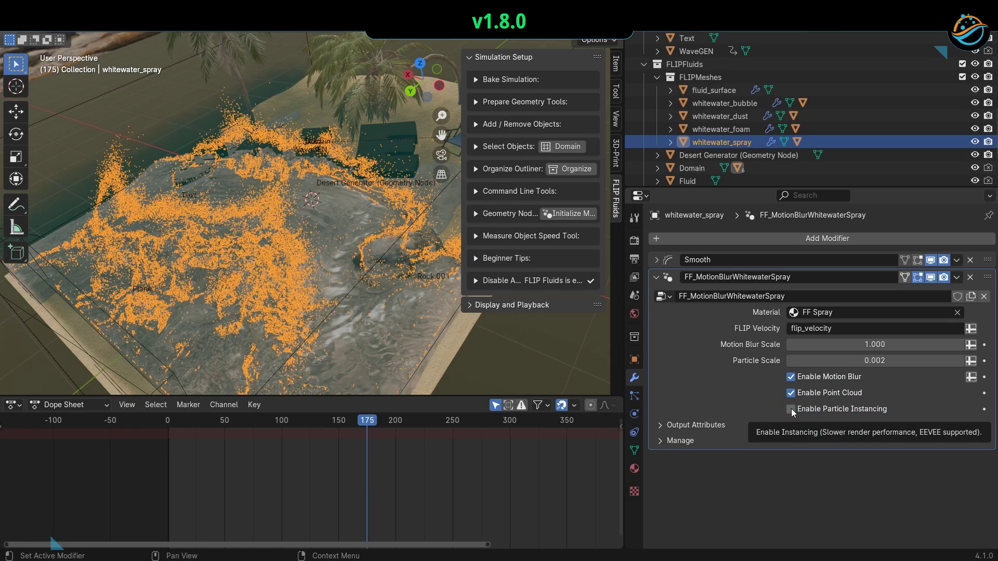
left_click(791, 409)
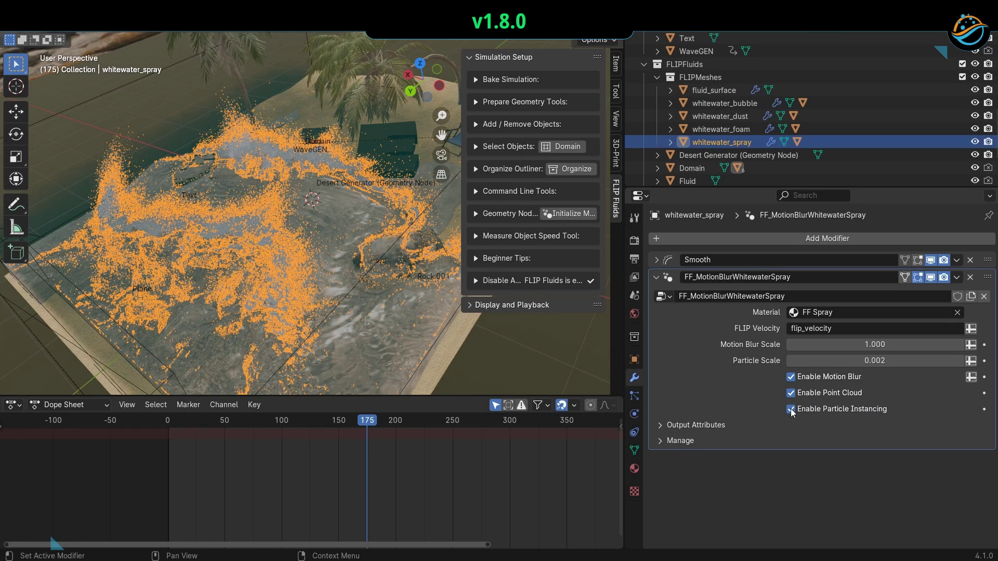
middle_click_drag(311, 242, 323, 220, "ctrl")
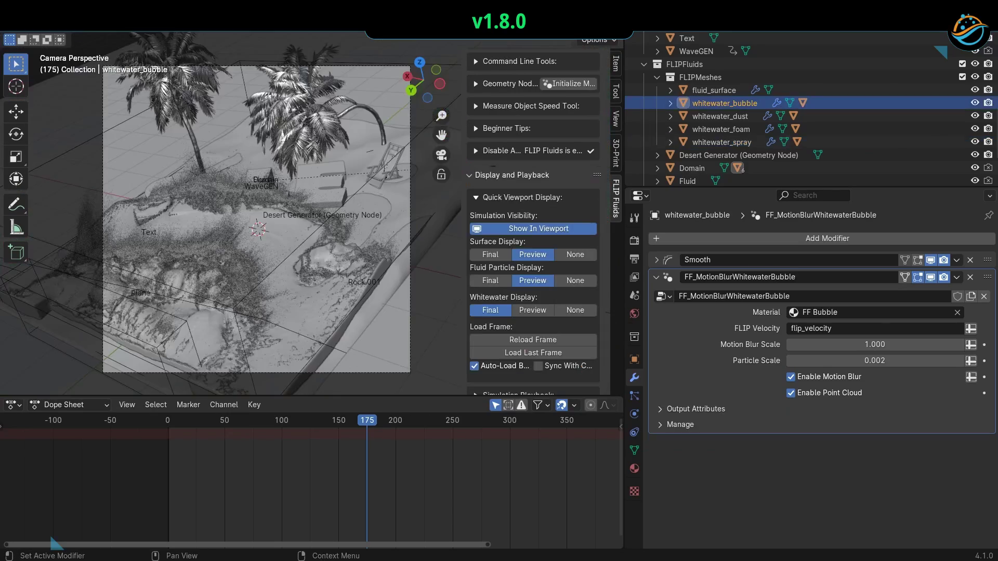
Remove the FF_MotionBlurWhitewaterBubble modifier from whitewater_bubble and save the file
left_click(971, 277)
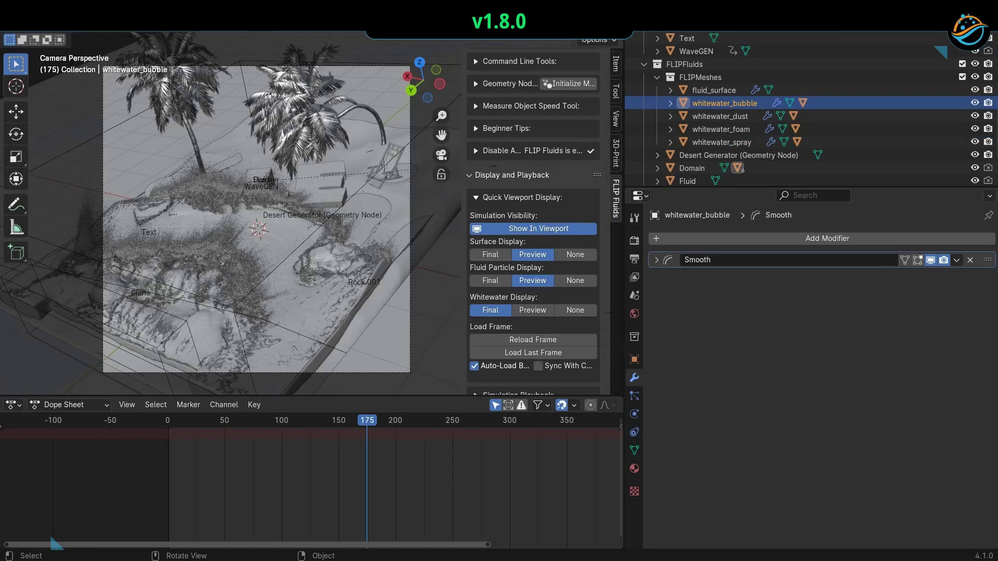
key("F4")
left_click(52, 90)
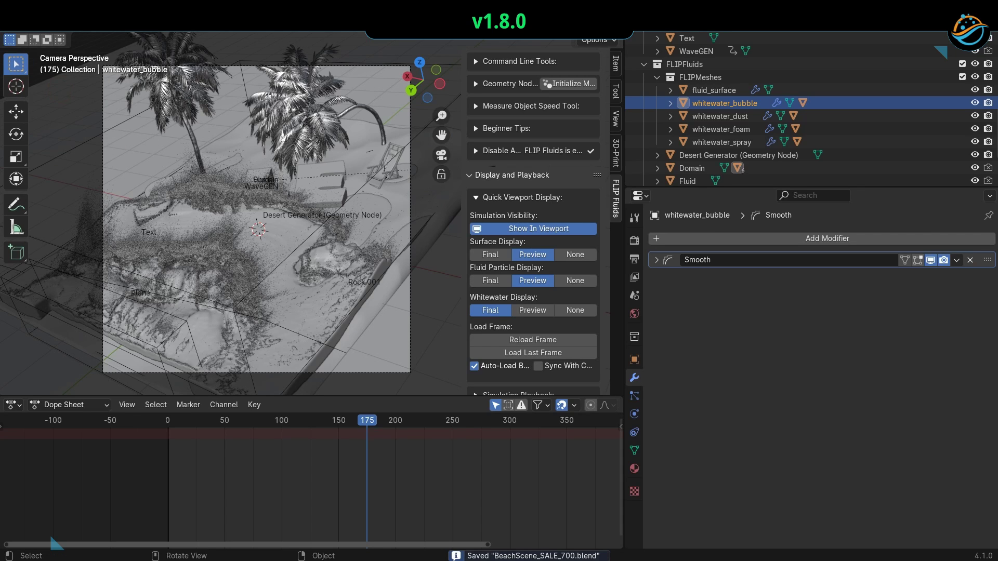
Reopen BeachScene_SALE_700.blend from the recent files
key("F4")
mouse_move(94, 47)
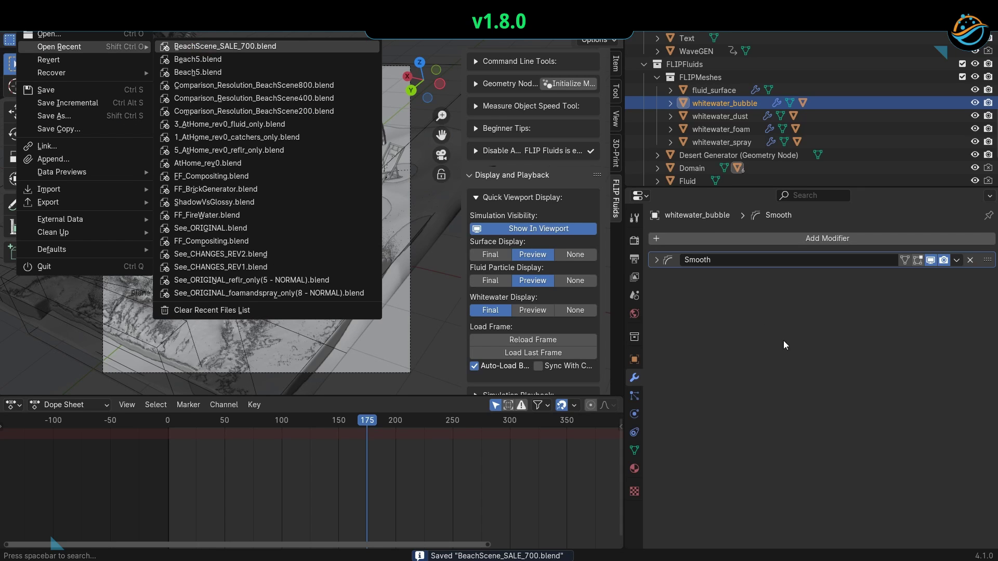
scroll(477, 156, "up", 3)
left_click(476, 146)
left_click(585, 170)
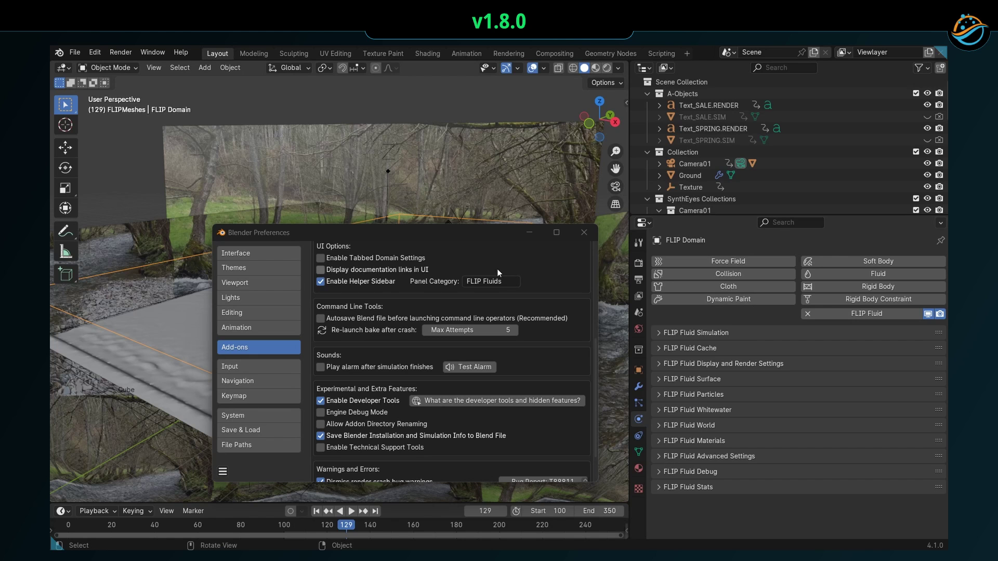
Toggle Enable Tabbed Domain Settings in the FLIP Fluids add-on preferences and leave it enabled
left_click(321, 258)
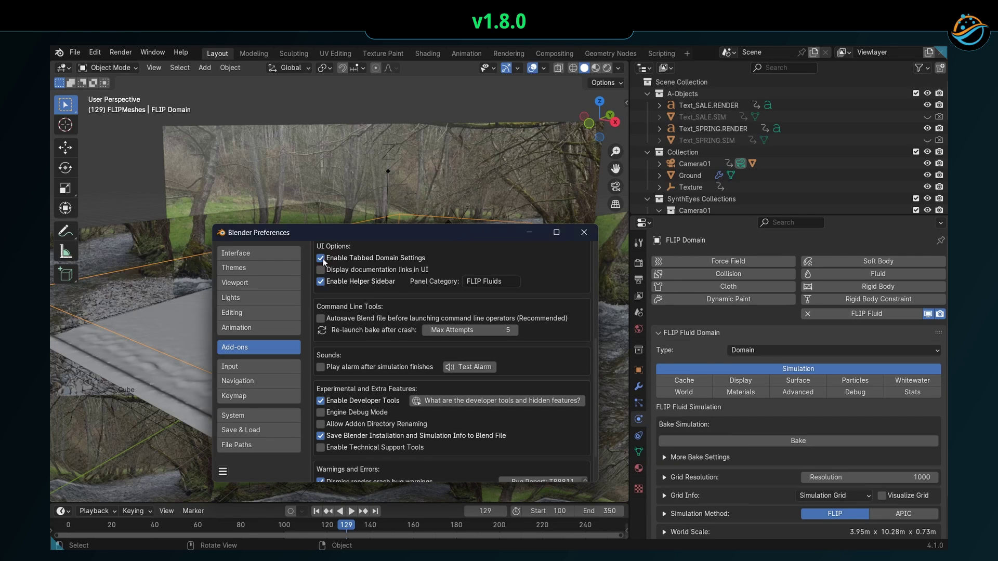
left_click(321, 258)
left_click(321, 258)
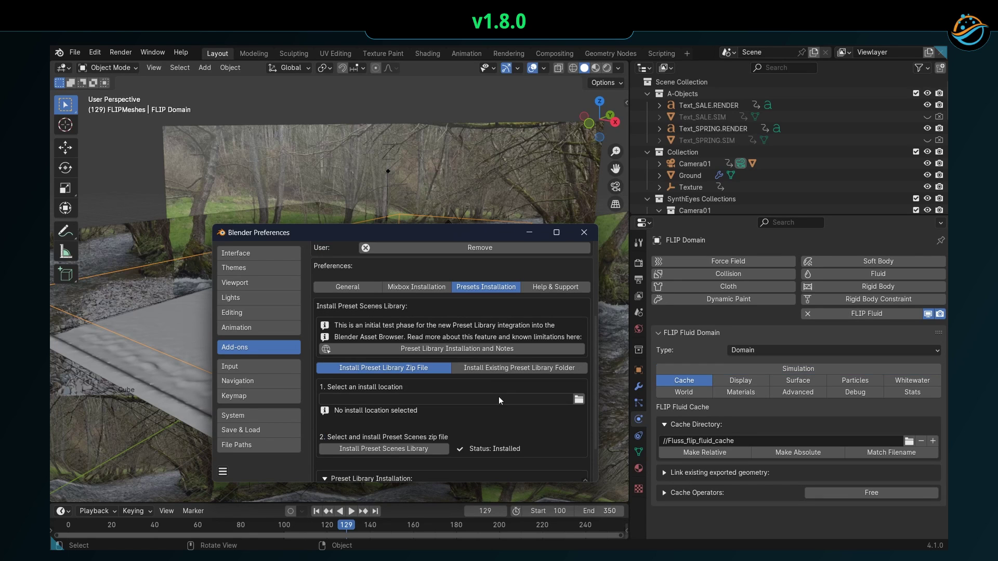
Look through the add-on's Help & Support links and return to its General preferences
left_click(541, 286)
scroll(506, 324, "down", 3)
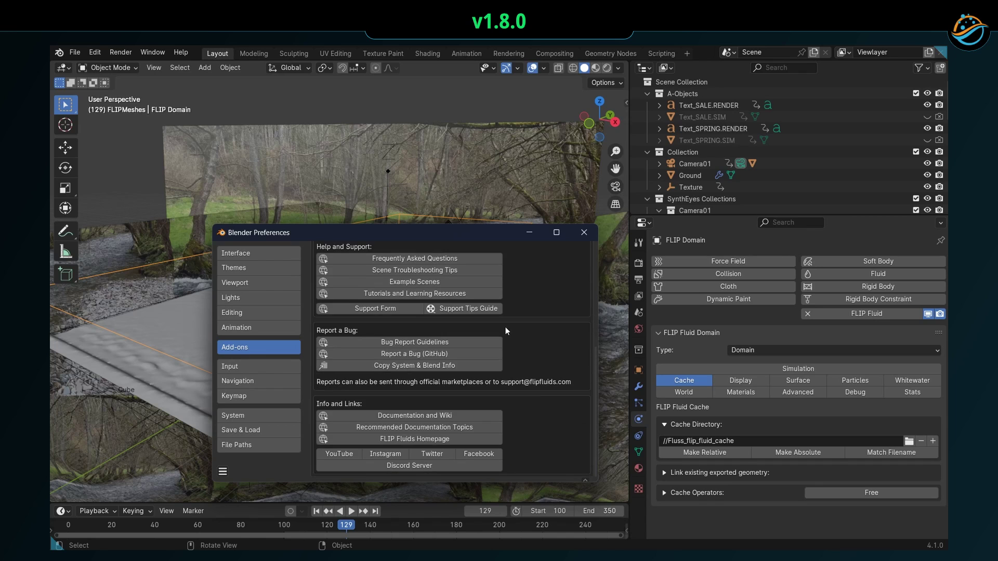
scroll(507, 366, "up", 5)
left_click(360, 322)
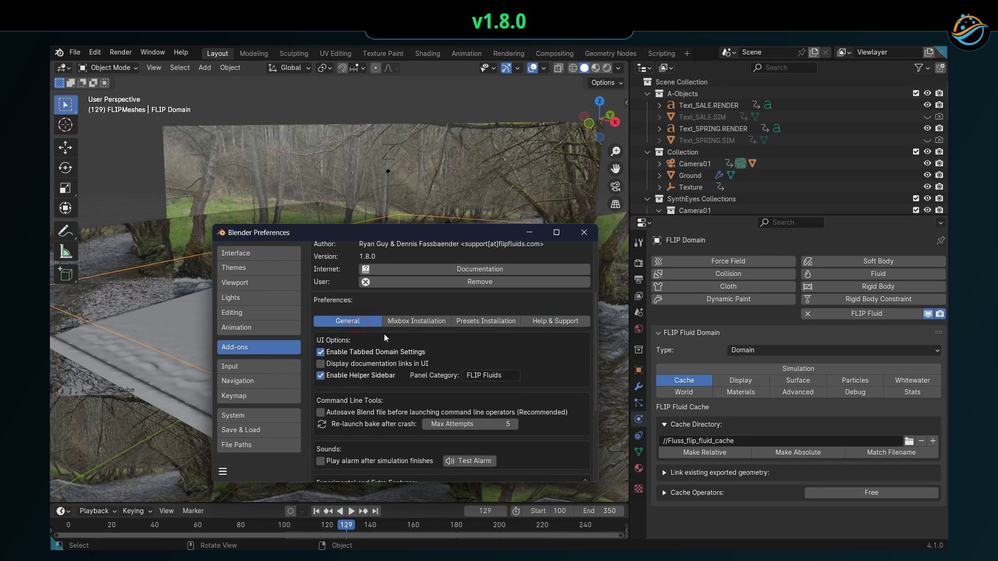
Enable autosaving the Blend file before launching command line operators and close the preferences
scroll(461, 369, "down", 5)
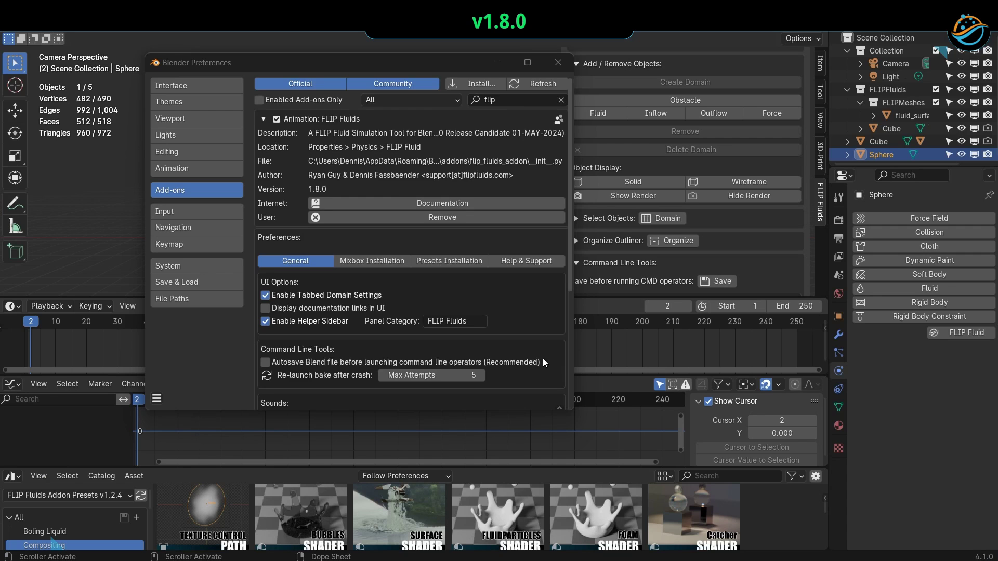
scroll(424, 290, "down", 3)
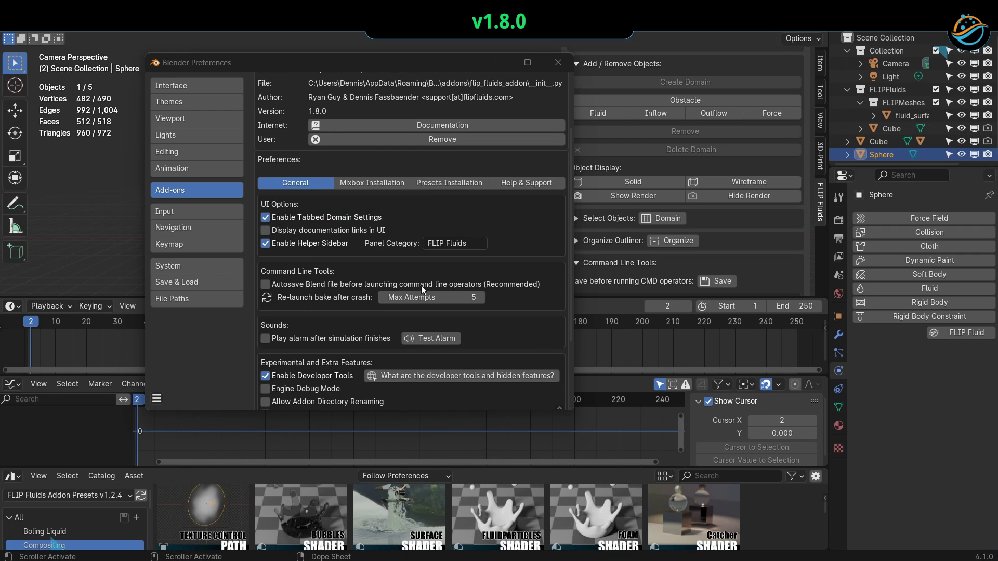
left_click(266, 285)
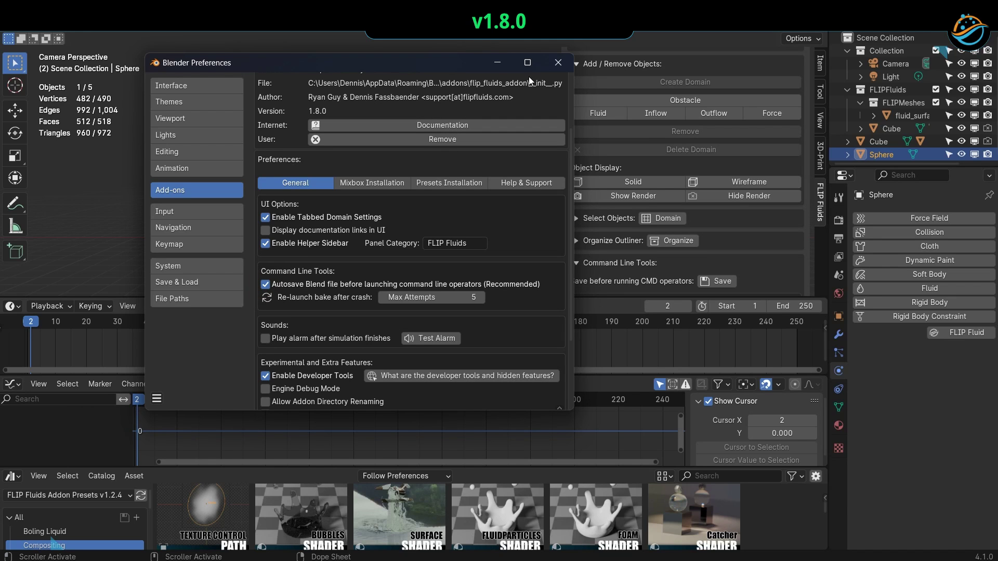
left_click(557, 64)
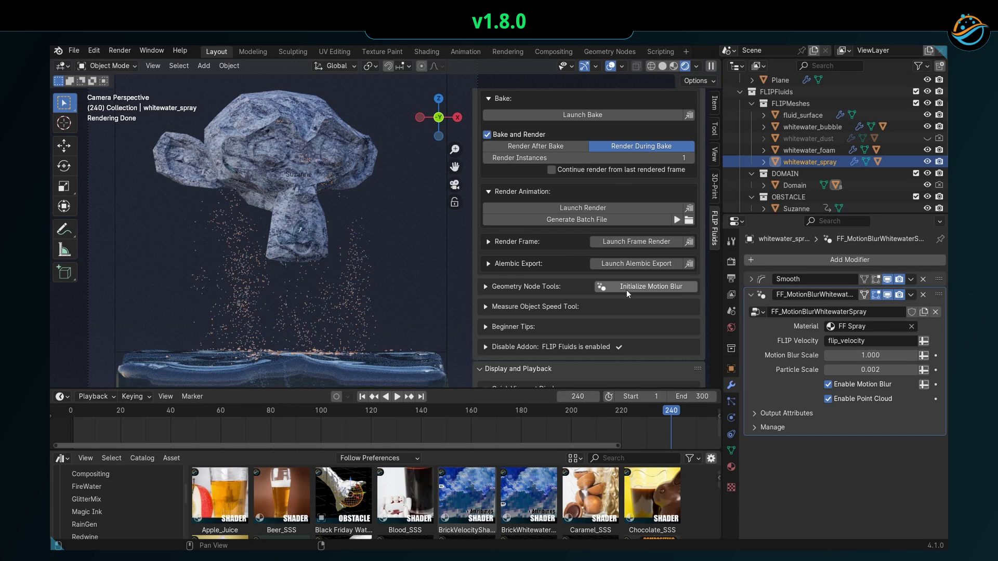
Turn motion blur rendering off through the Geometry Node Tools
left_click(486, 287)
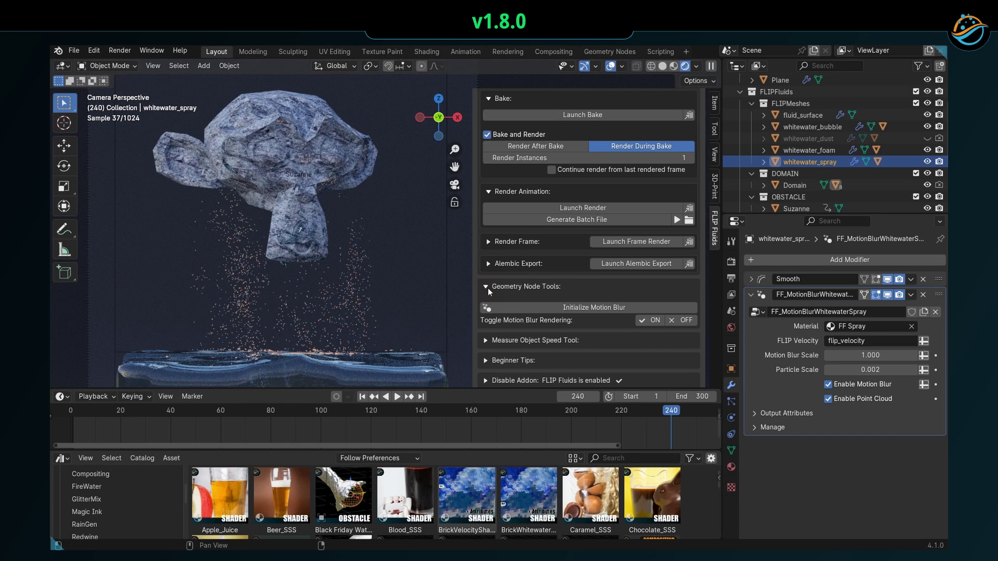
scroll(510, 298, "down", 1)
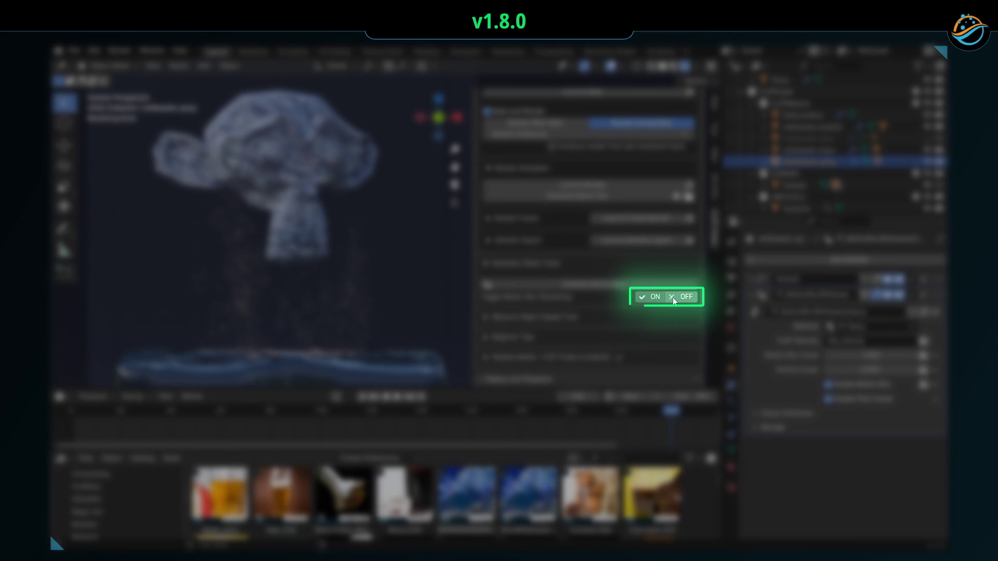
left_click(673, 297)
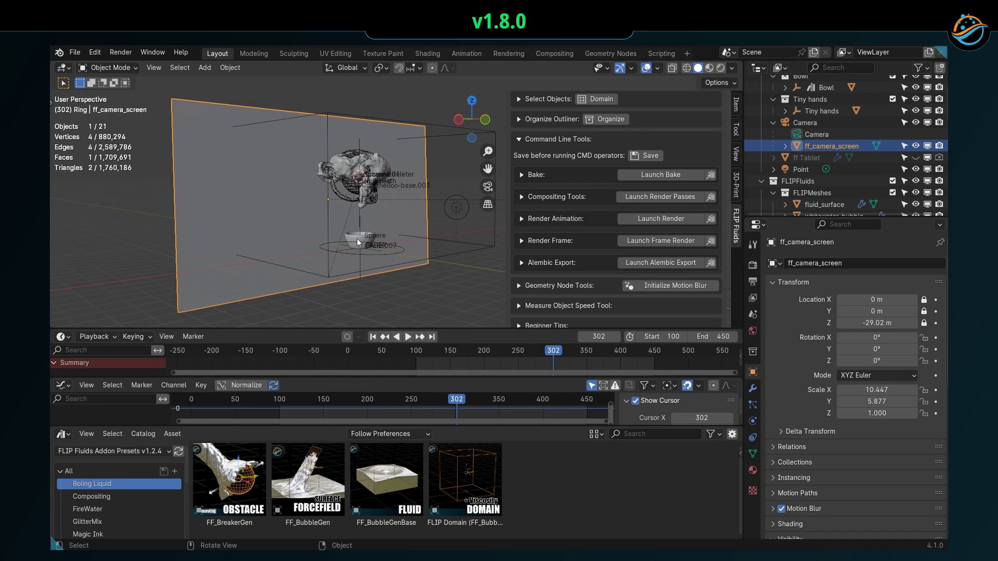
Activate passes rendering in the Compositing Tools and add the bowl below the head to the objects to render
scroll(357, 238, "up", 2)
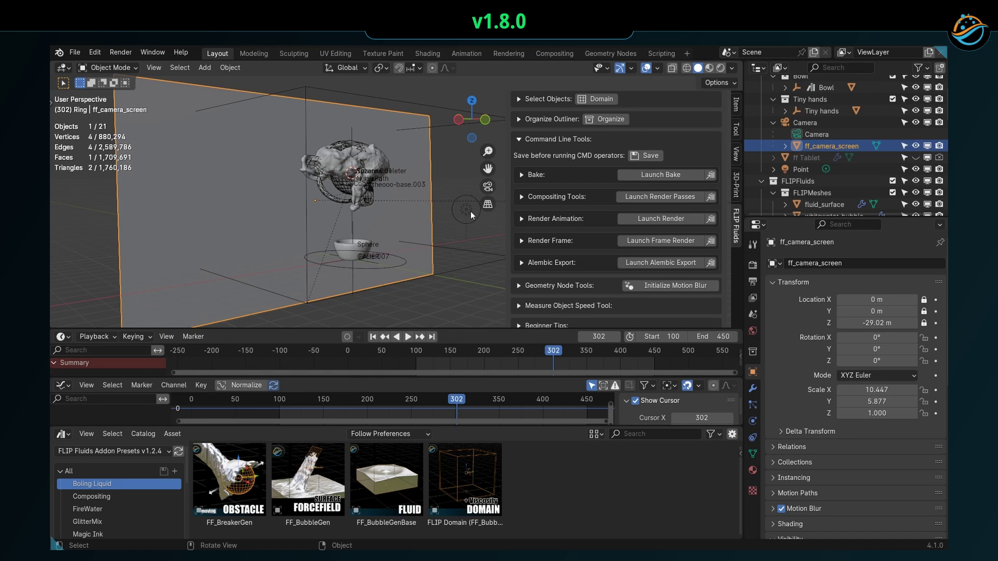
left_click(521, 196)
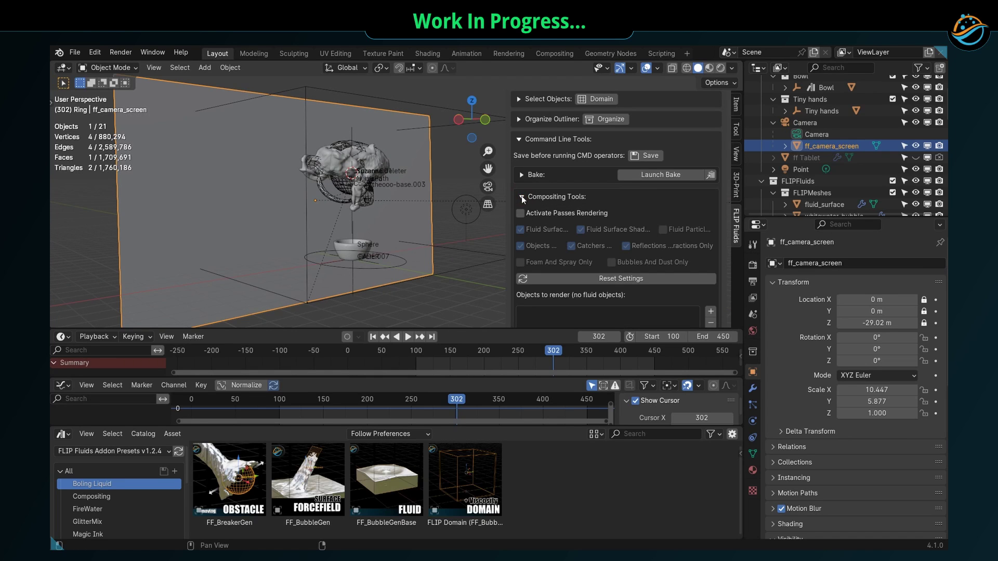
scroll(379, 247, "up", 2)
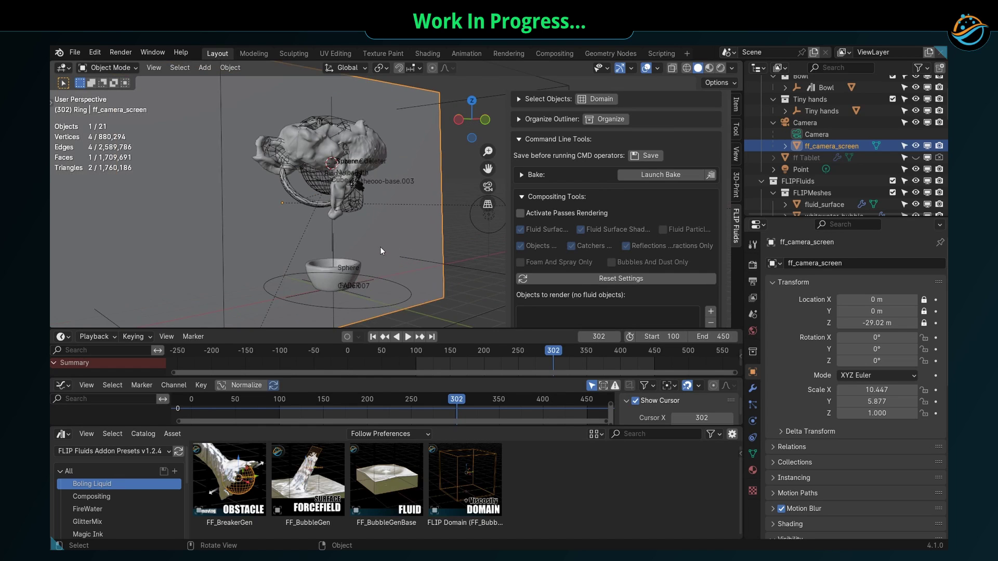
scroll(380, 246, "up", 2)
left_click(313, 297)
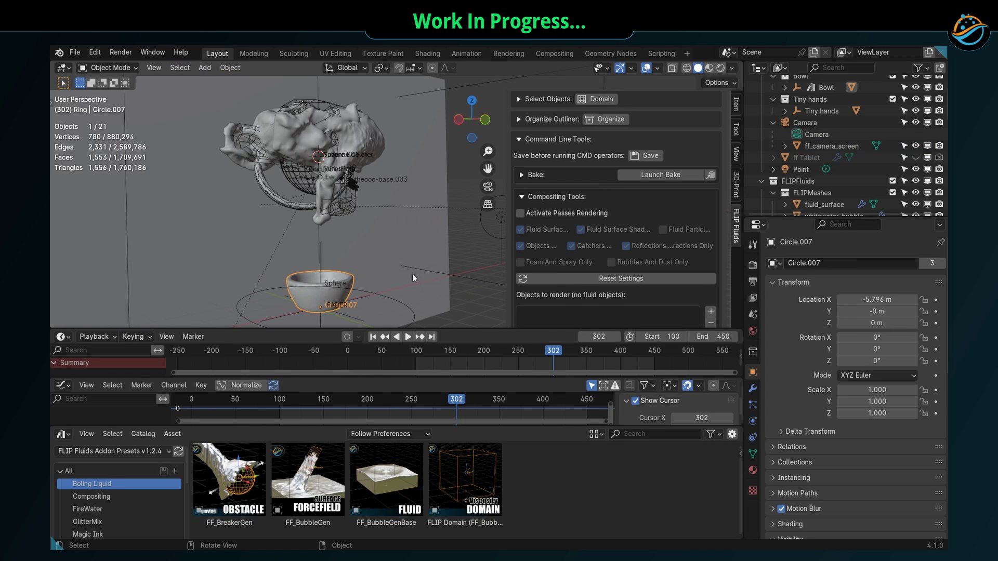
scroll(577, 231, "down", 3)
left_click(521, 143)
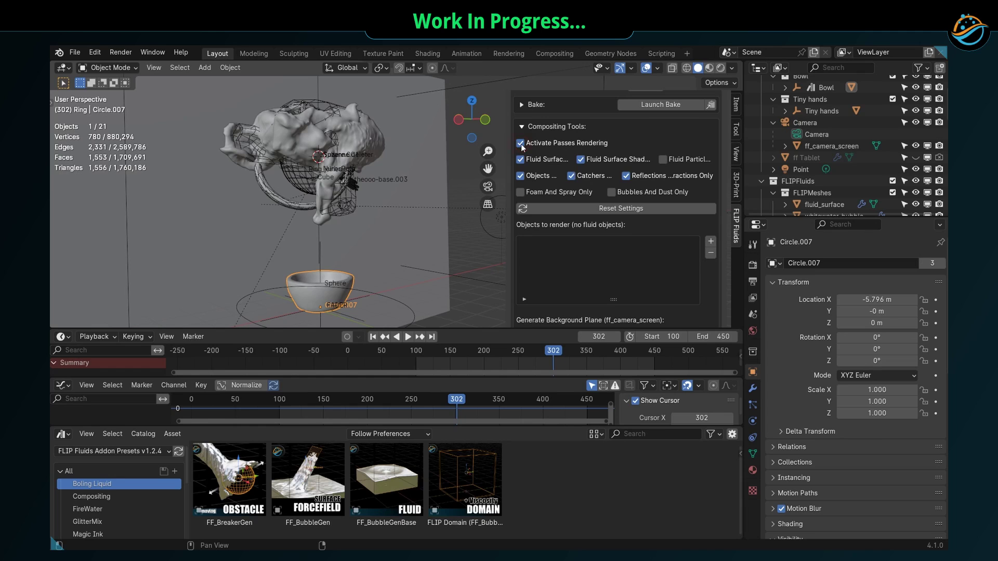
left_click(711, 242)
scroll(388, 251, "down", 1)
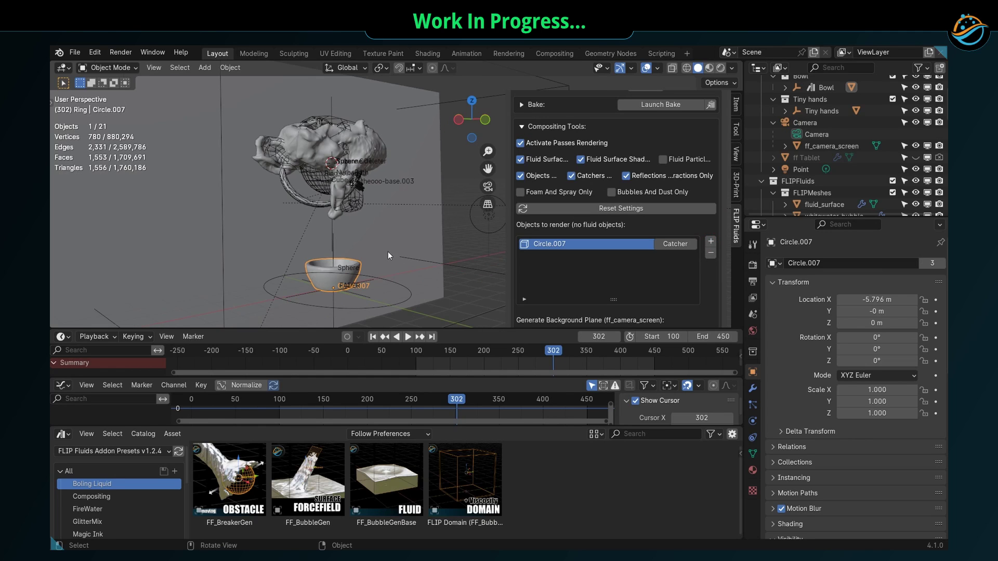
Show the bowl scene in rendered viewport shading and display the Compositing presets in the FLIP Fluids asset library
middle_click_drag(394, 261, 392, 227, "shift")
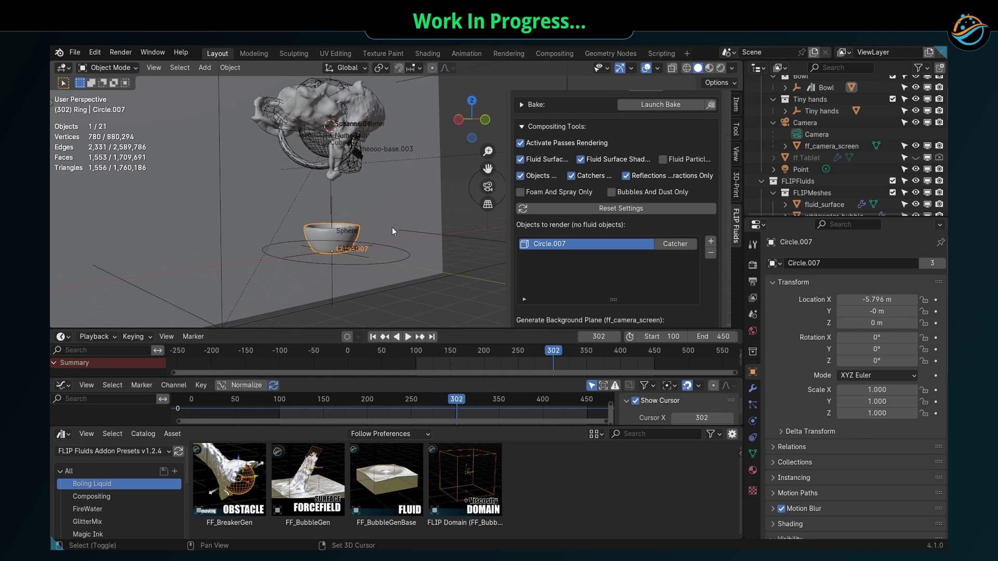
left_click(721, 70)
left_click(92, 497)
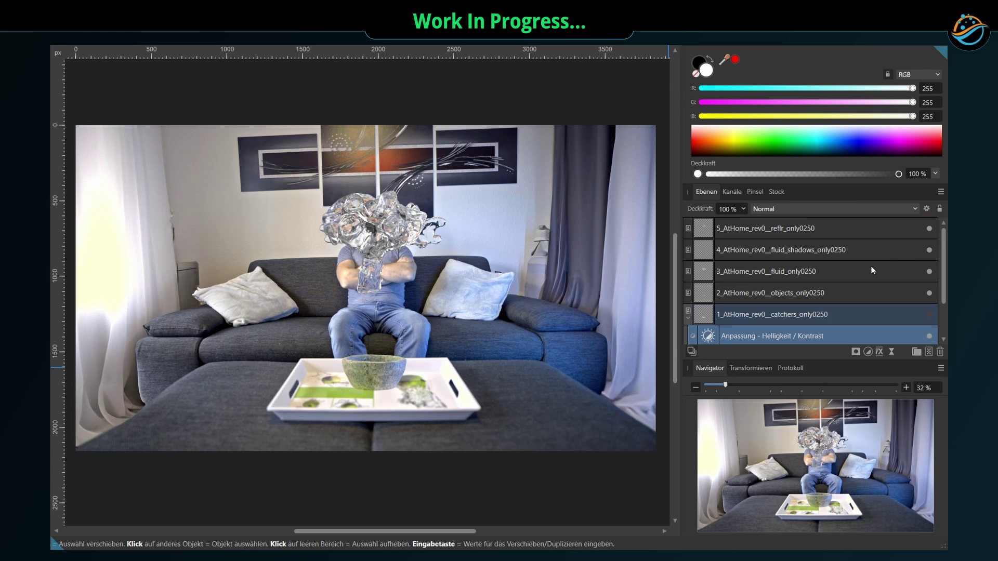
In Affinity Photo, toggle the catchers pass layer's visibility and set the brightness of its Helligkeit / Kontrast adjustment to -44 %
scroll(872, 266, "down", 2)
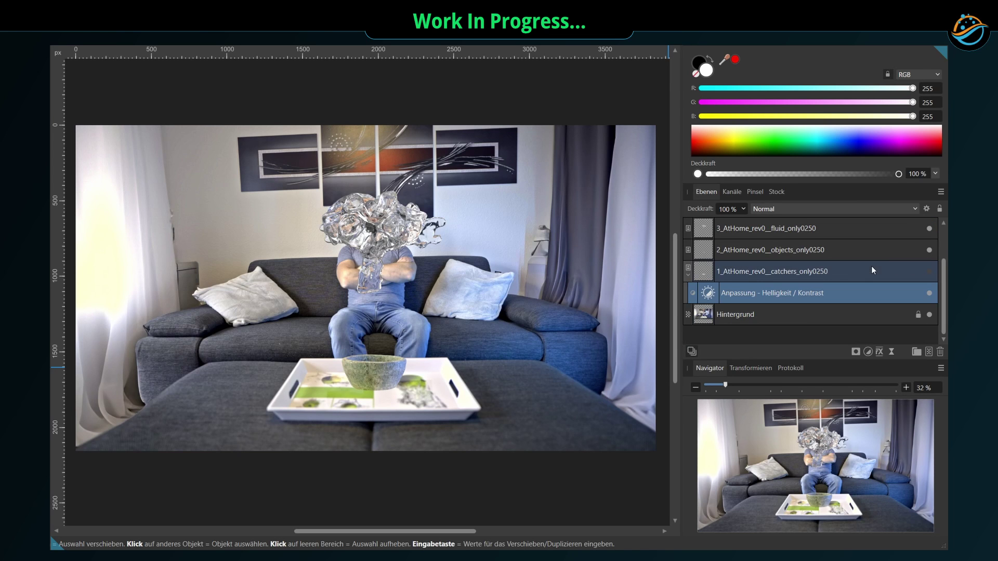
left_click(930, 272)
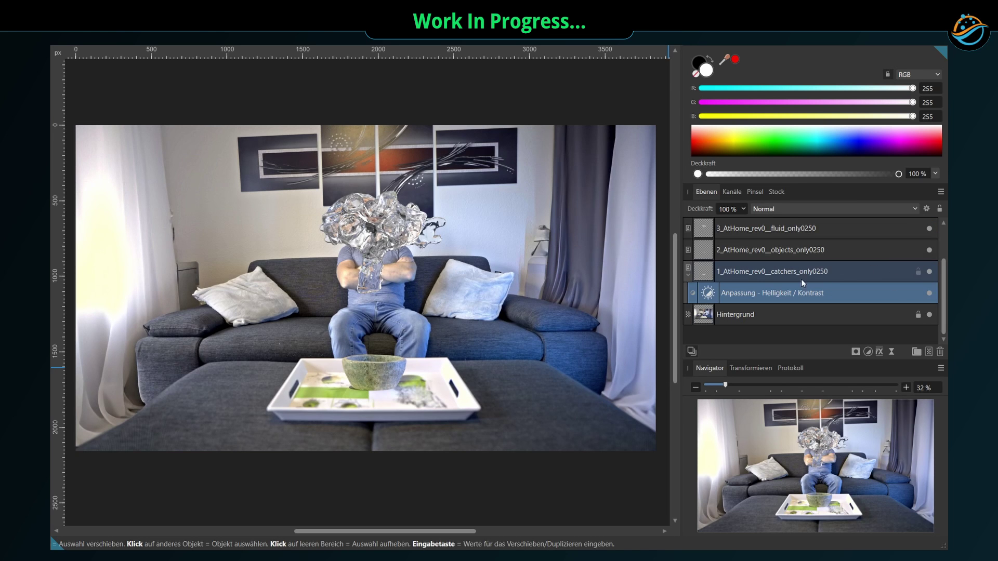
double_click(708, 295)
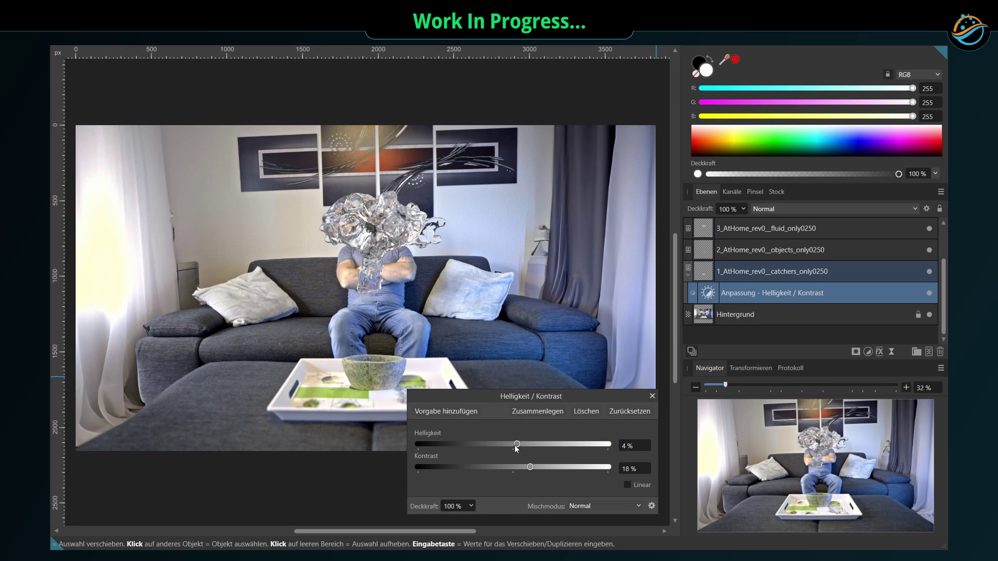
mouse_move(491, 443)
left_mouse_down()
mouse_move(470, 442)
mouse_move(507, 444)
mouse_move(477, 441)
left_mouse_up()
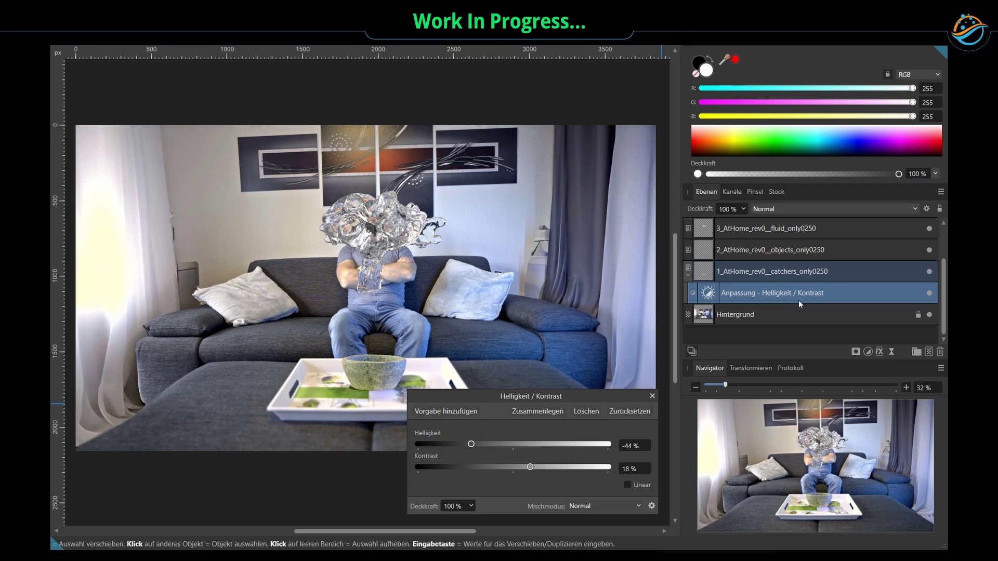